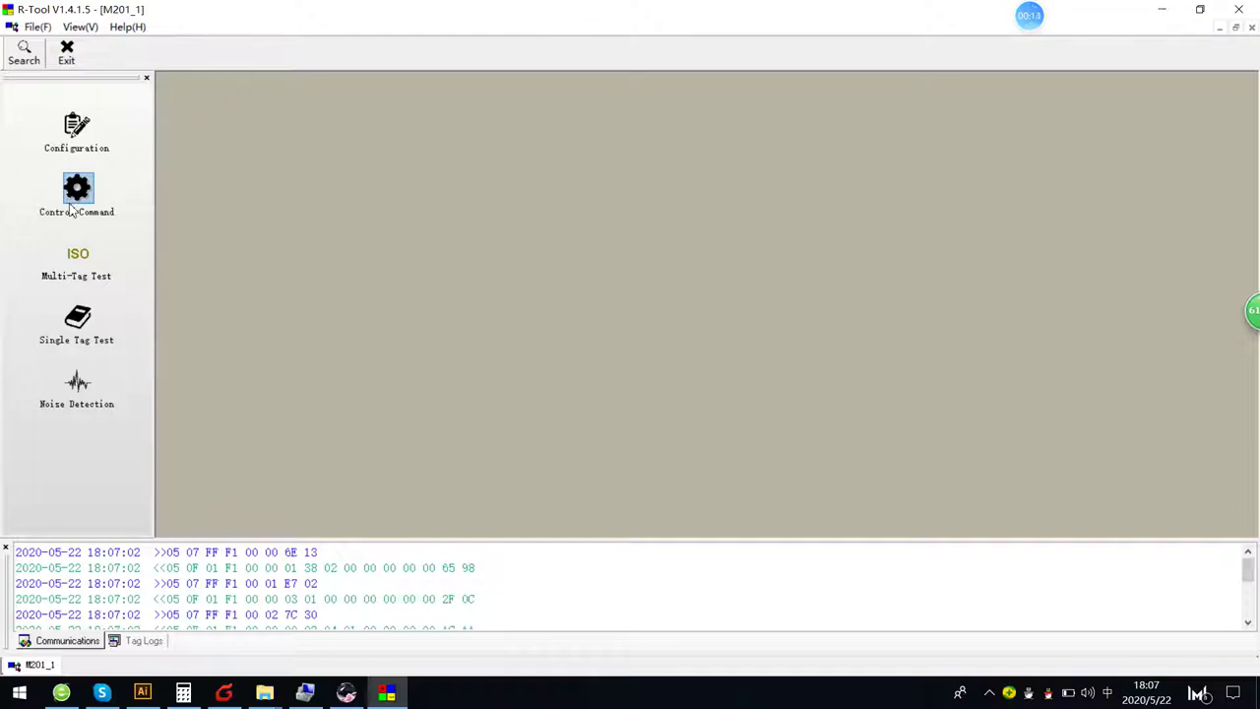
# Run the Close RF command from Control Command, then switch to the Multi-Tag Test page
pyautogui.click(71, 210)
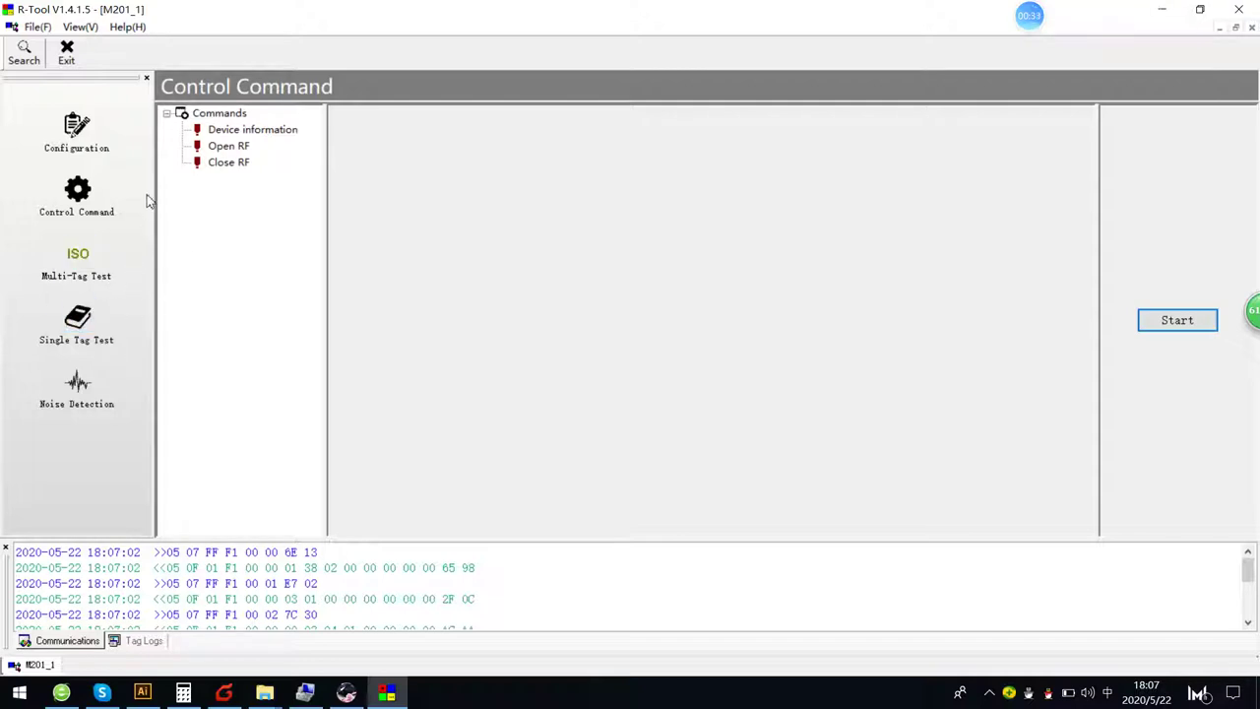
pyautogui.click(217, 164)
pyautogui.click(1188, 328)
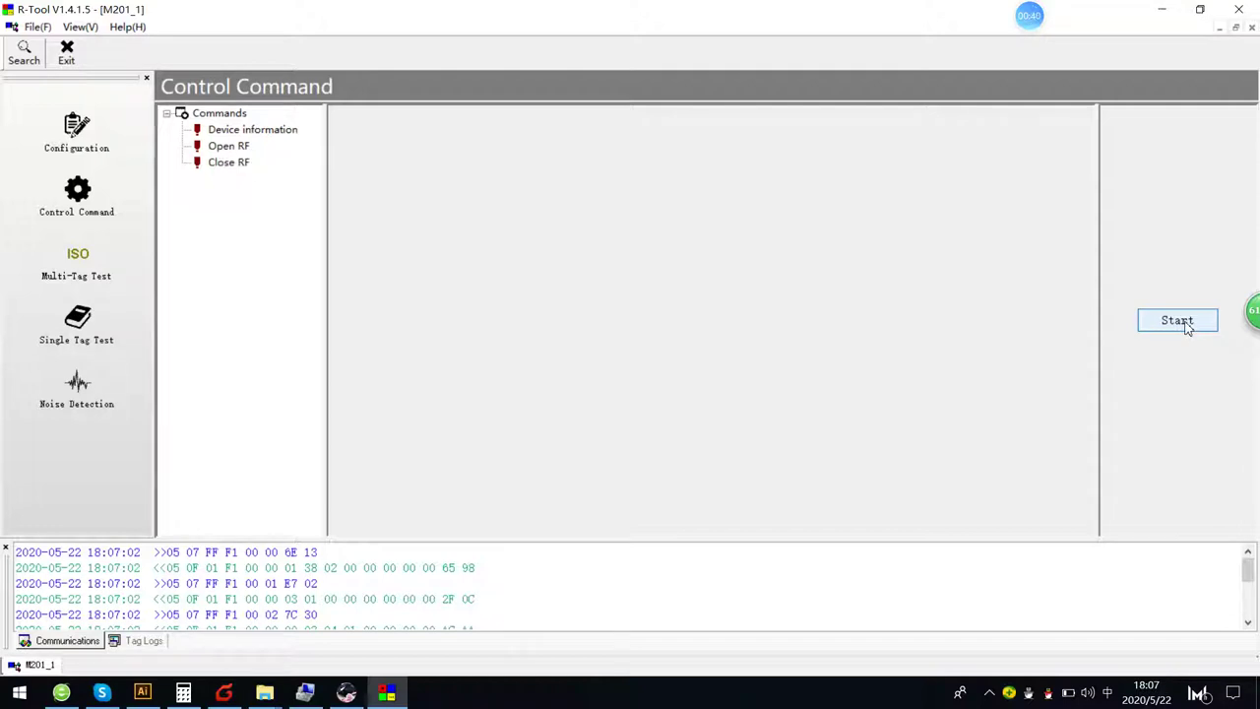
pyautogui.click(78, 261)
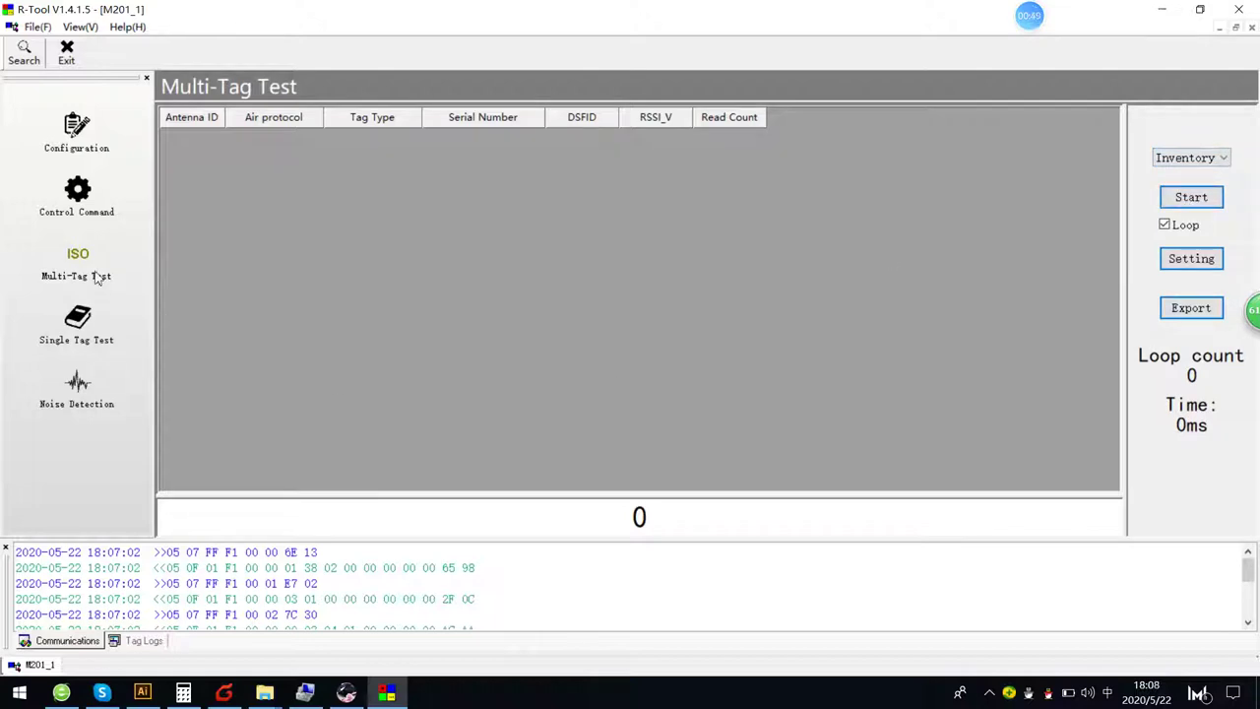
# Return to Control Command and browse the Open RF, Close RF and Device information commands
pyautogui.click(78, 192)
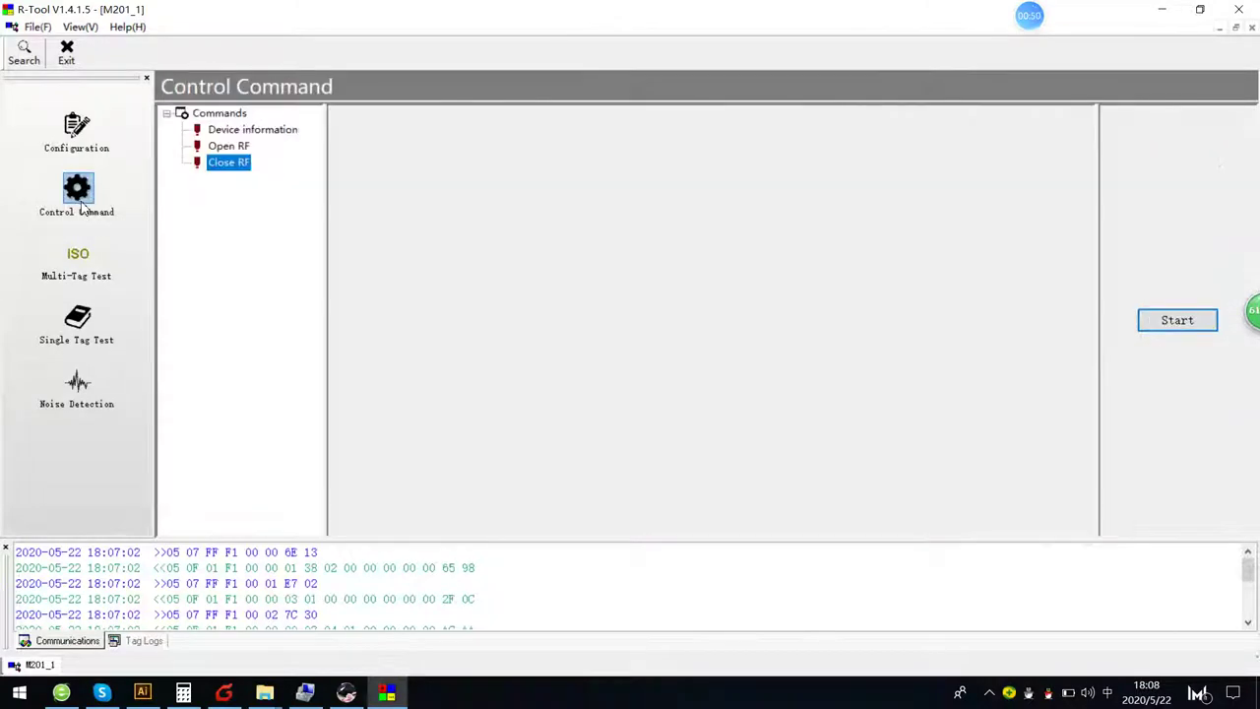
pyautogui.click(242, 146)
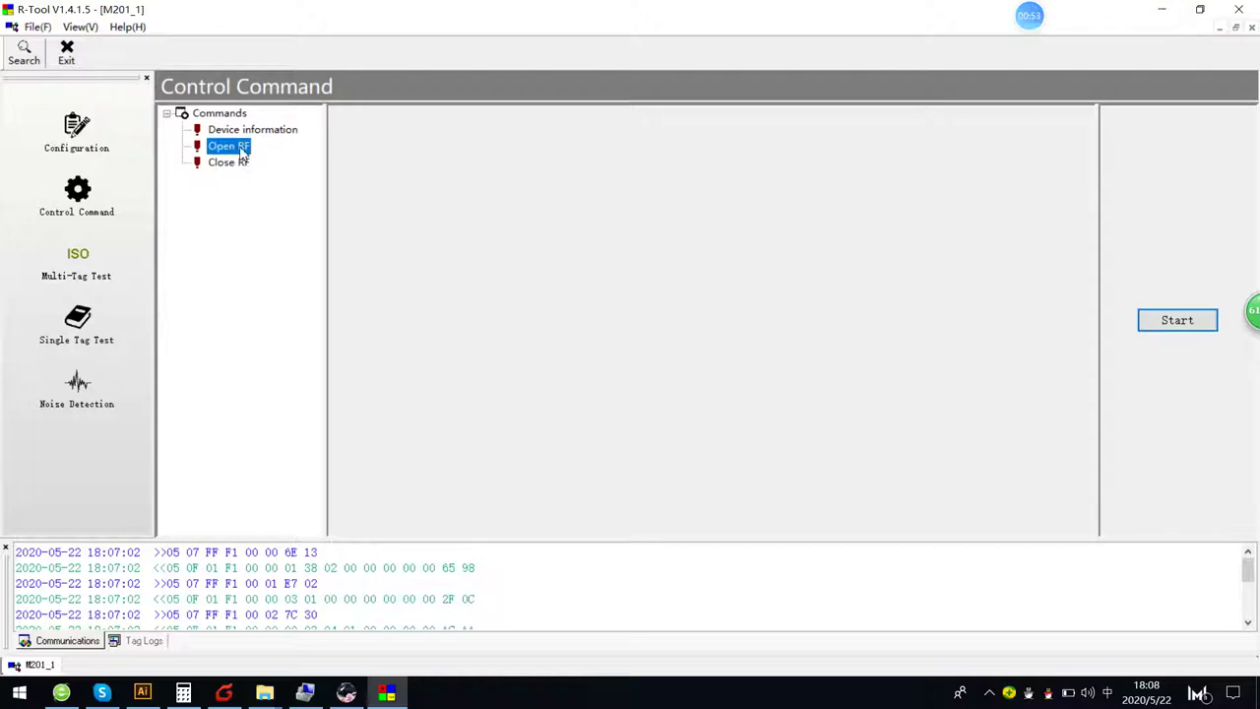
pyautogui.click(244, 130)
pyautogui.click(236, 166)
pyautogui.click(240, 149)
pyautogui.click(245, 150)
pyautogui.click(239, 162)
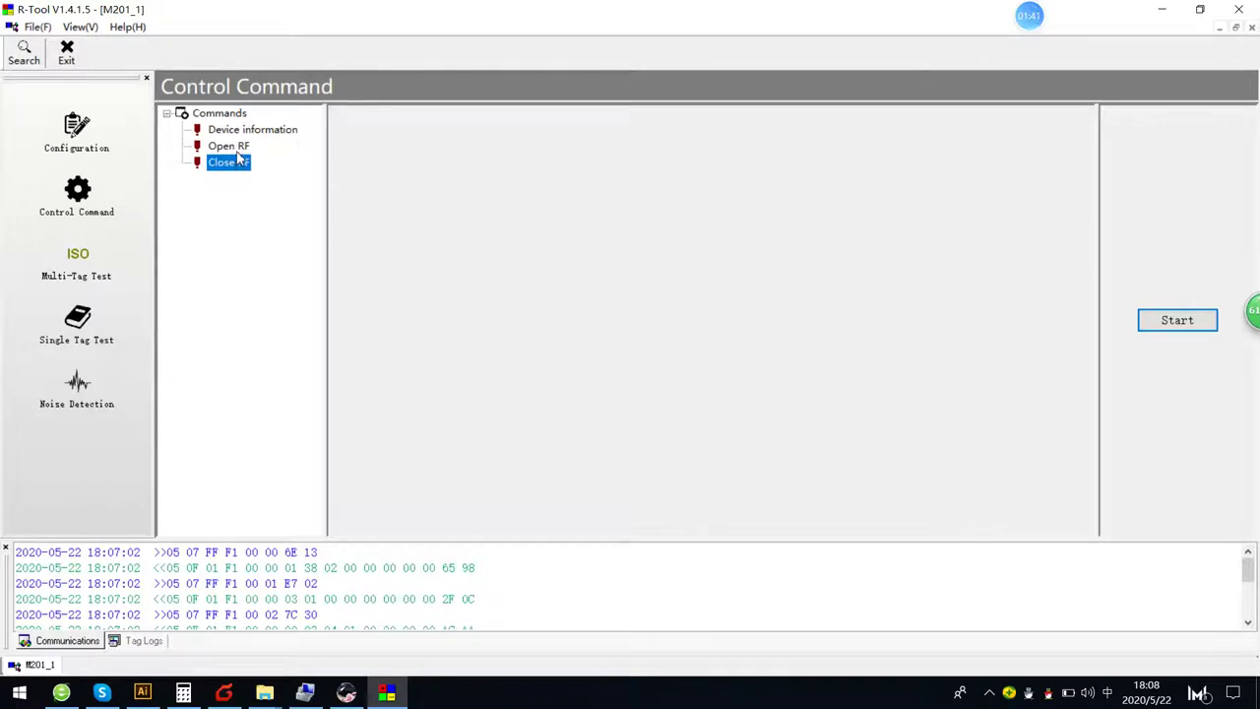
pyautogui.click(246, 135)
pyautogui.click(245, 147)
pyautogui.click(232, 166)
pyautogui.click(236, 147)
pyautogui.click(253, 129)
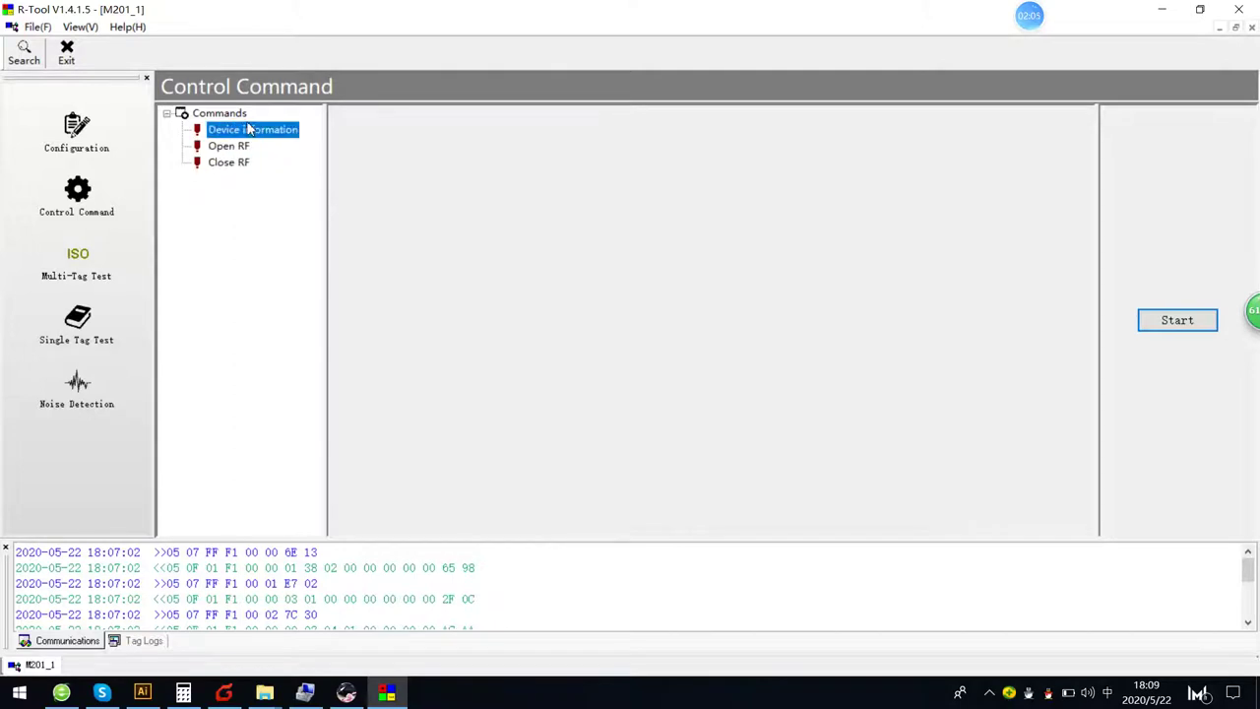
pyautogui.click(1157, 329)
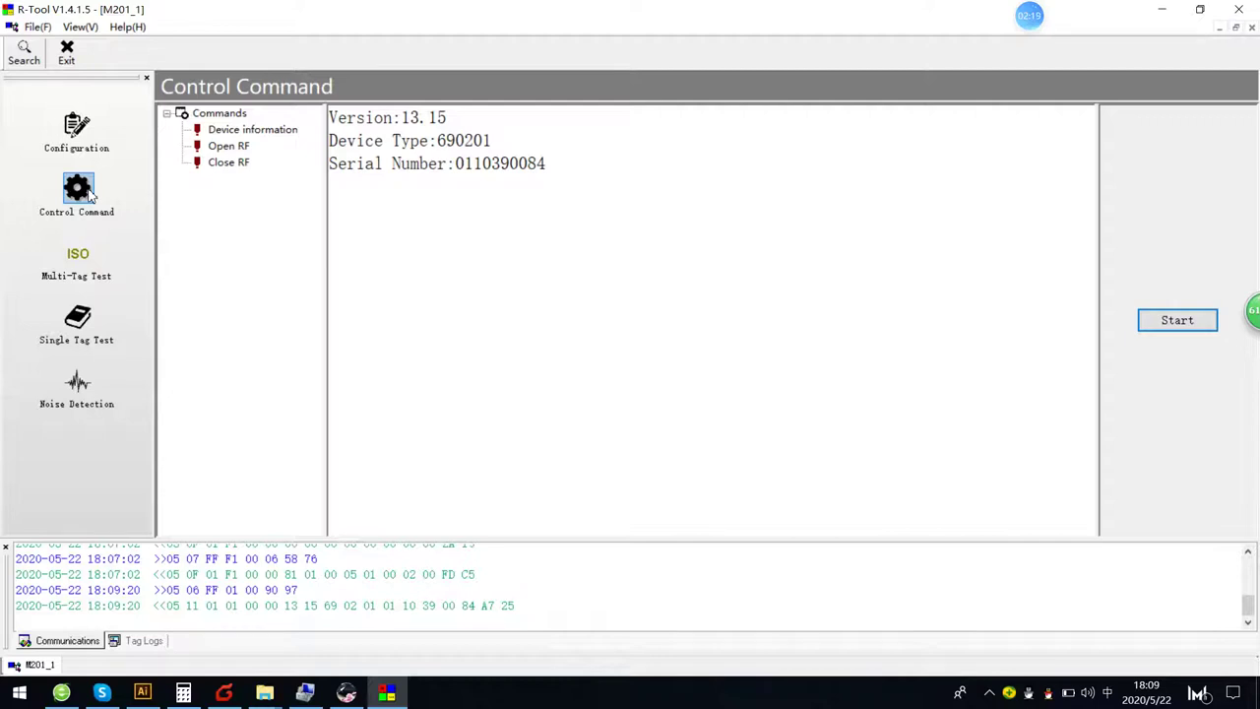
# Switch to the Noise Detection page with its empty 990–2970 mV chart
pyautogui.click(76, 391)
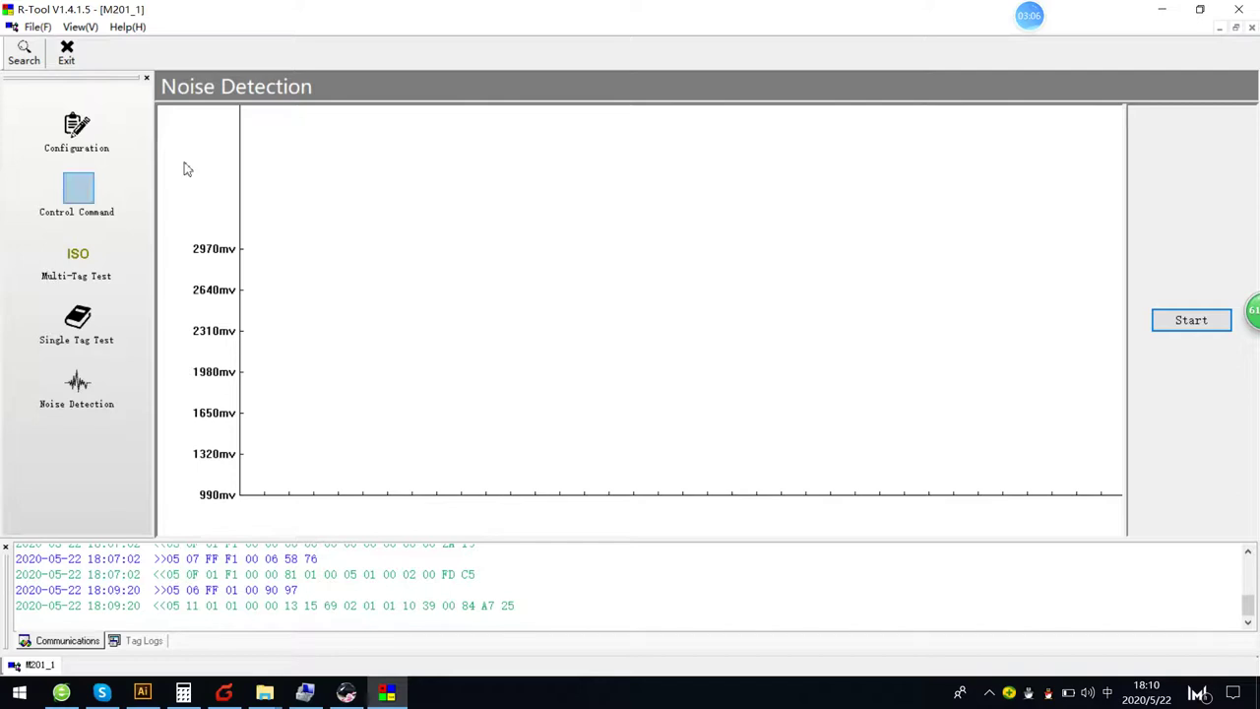
# Start noise measurement so the chart begins plotting the noise level
pyautogui.click(1188, 322)
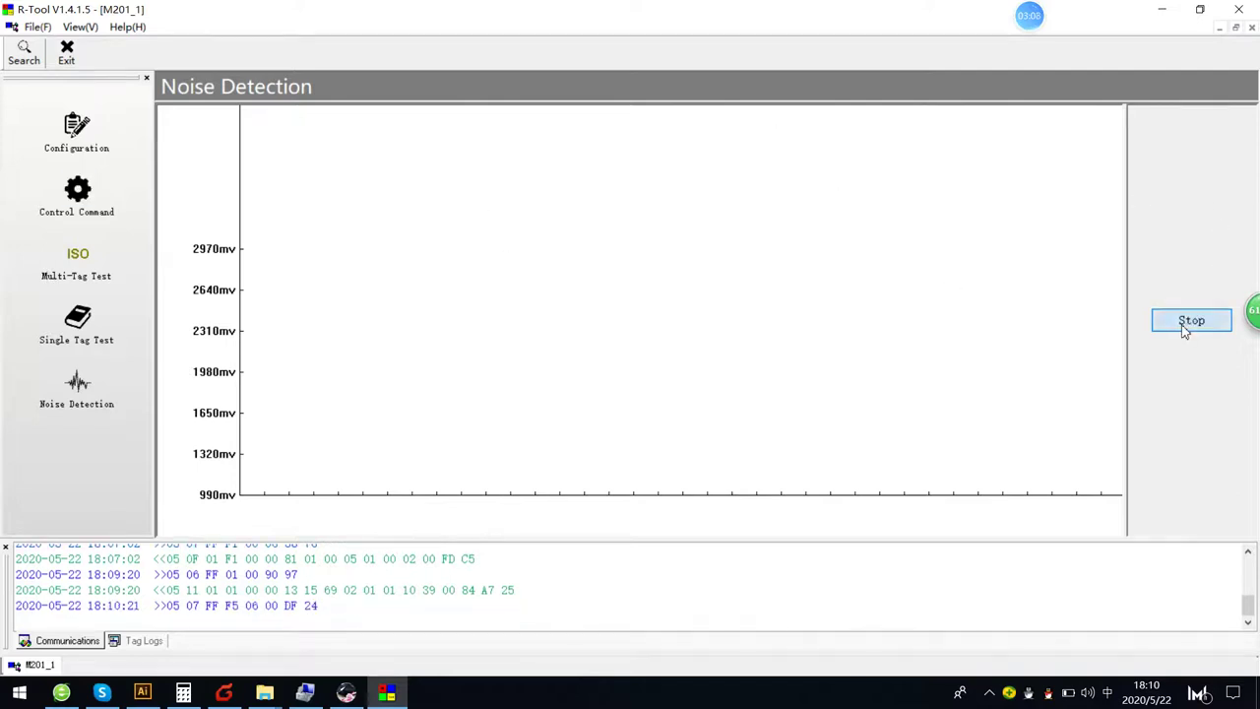